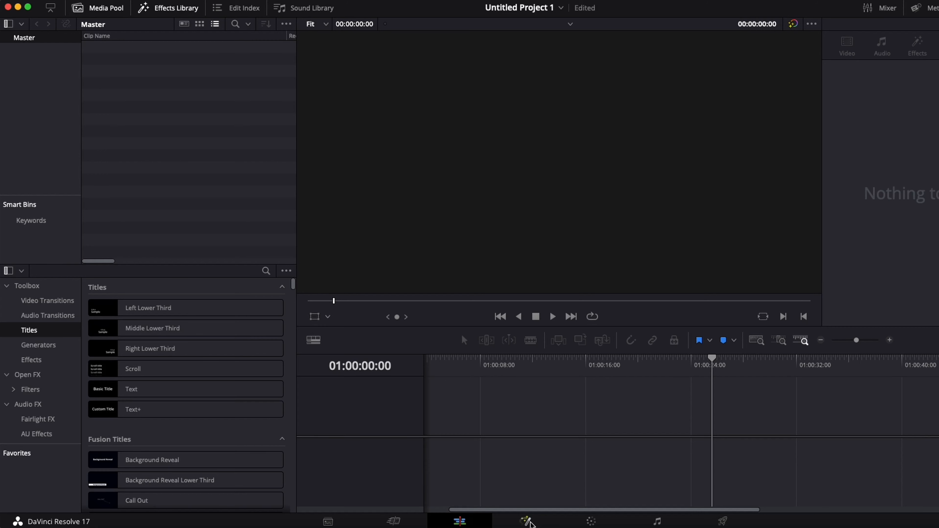
Look over the Fusion and Color pages of the empty project
{"action": "left_click", "coordinate": [527, 519]}
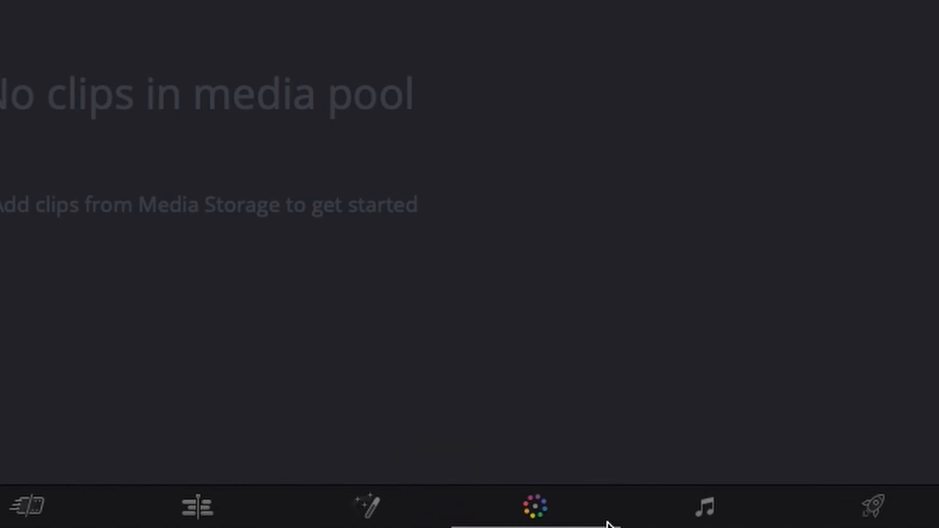
{"action": "left_click", "coordinate": [590, 518]}
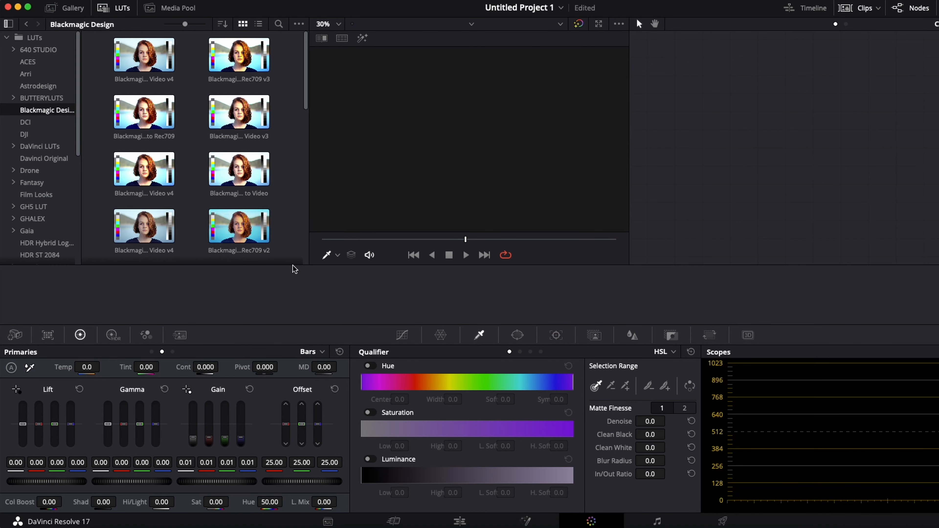
{"action": "left_click", "coordinate": [677, 518]}
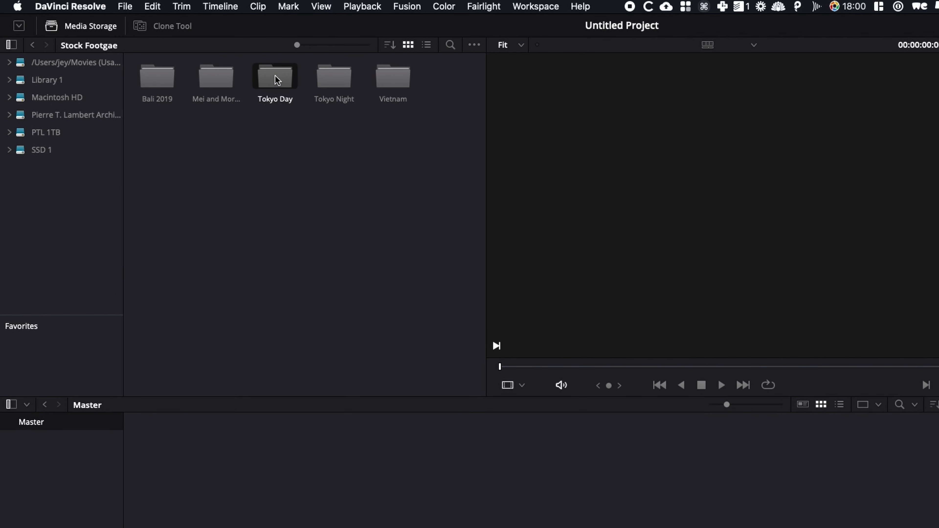
Import the Tokyo Day folder into the media pool and start a timeline with PANA0144.mov on the Cut page
{"action": "left_click_drag", "start_coordinate": [278, 80], "coordinate": [68, 522]}
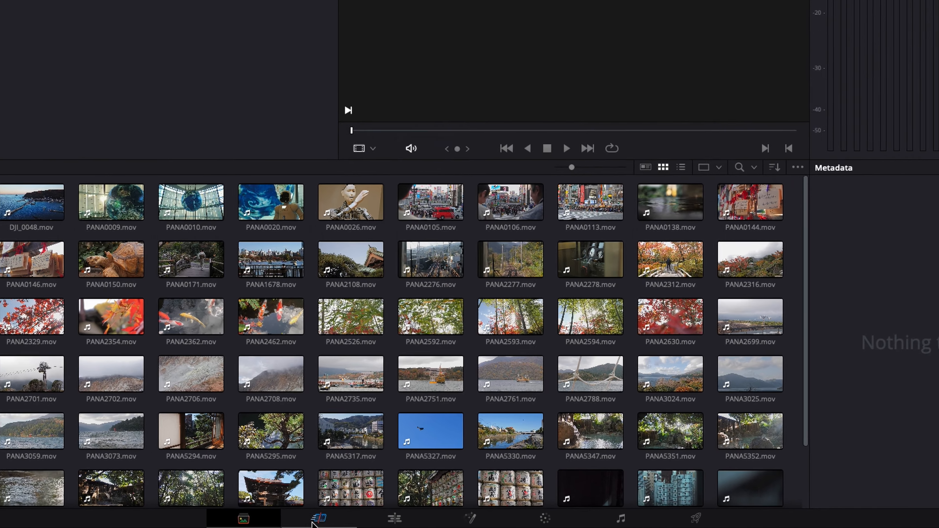
{"action": "left_click", "coordinate": [313, 521]}
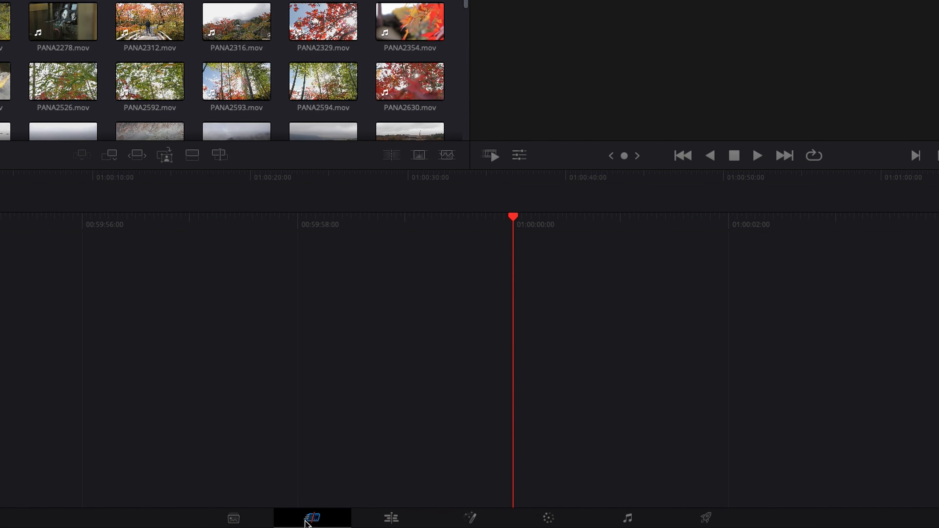
{"action": "left_click", "coordinate": [95, 135]}
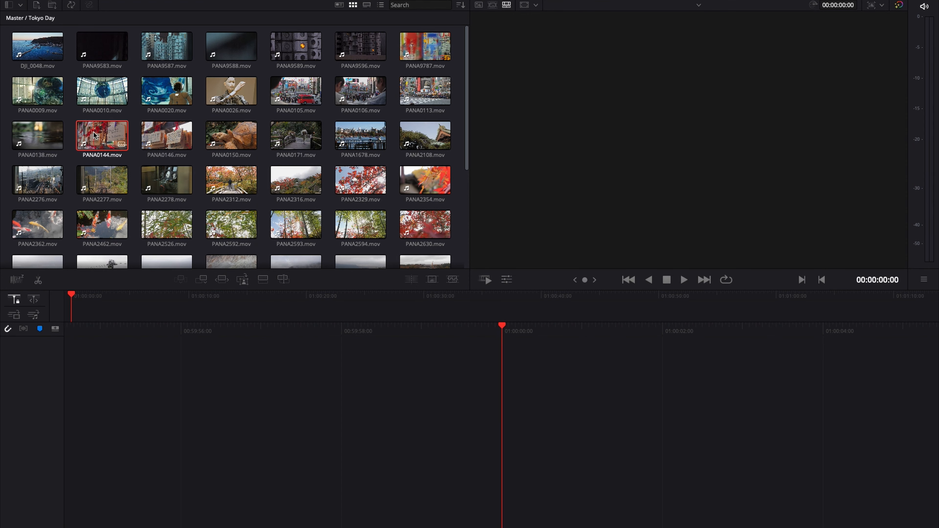
{"action": "left_click_drag", "start_coordinate": [95, 135], "coordinate": [98, 325]}
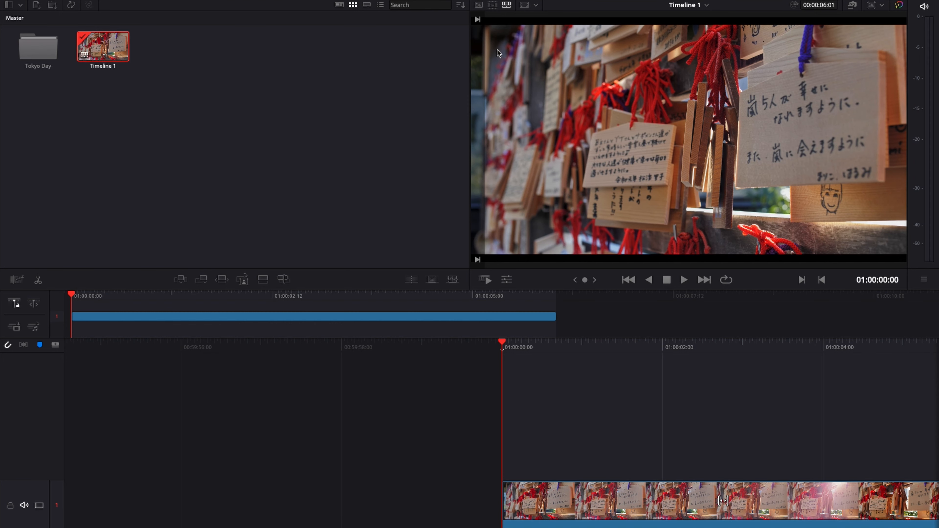
Scrub through the footage in Source Tape view and play on to PANA2108.mov at 00:03:04:14
{"action": "left_click", "coordinate": [492, 5]}
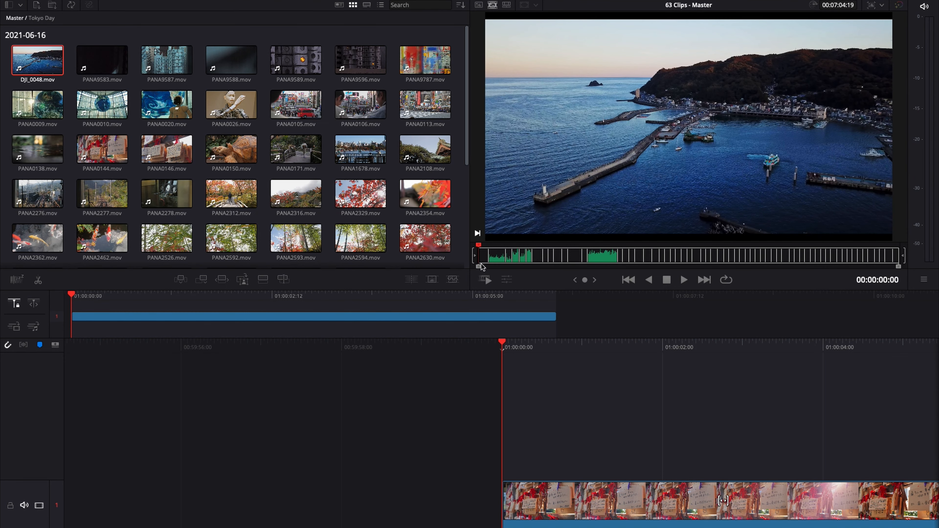
{"action": "left_click", "coordinate": [489, 257]}
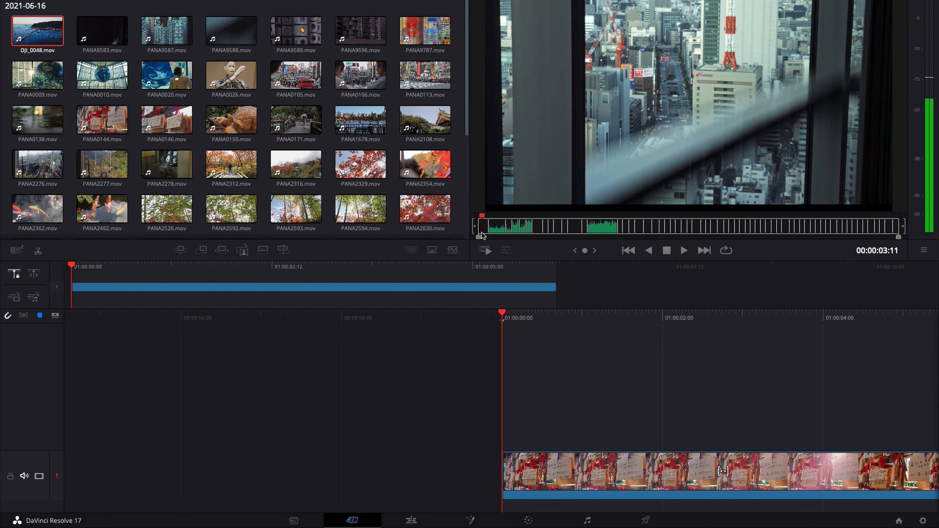
{"action": "left_click_drag", "start_coordinate": [483, 233], "coordinate": [659, 231]}
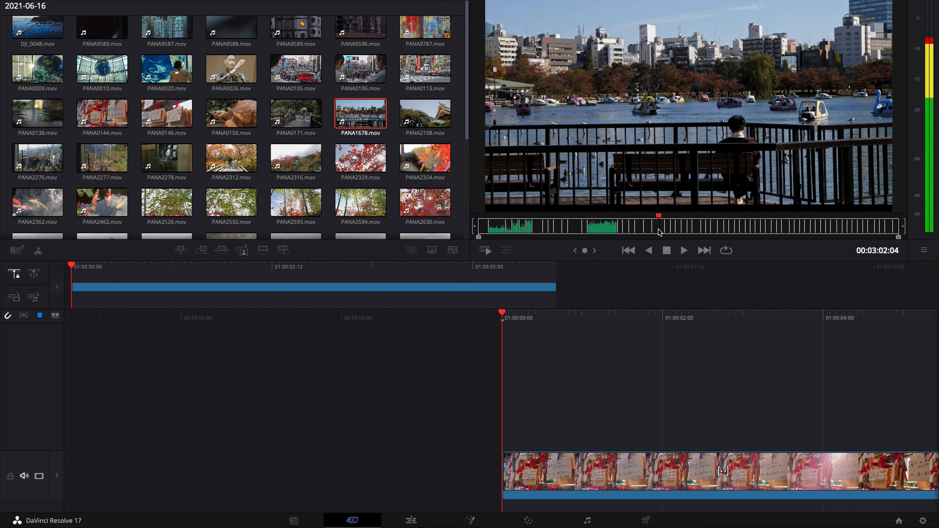
{"action": "key", "text": "i"}
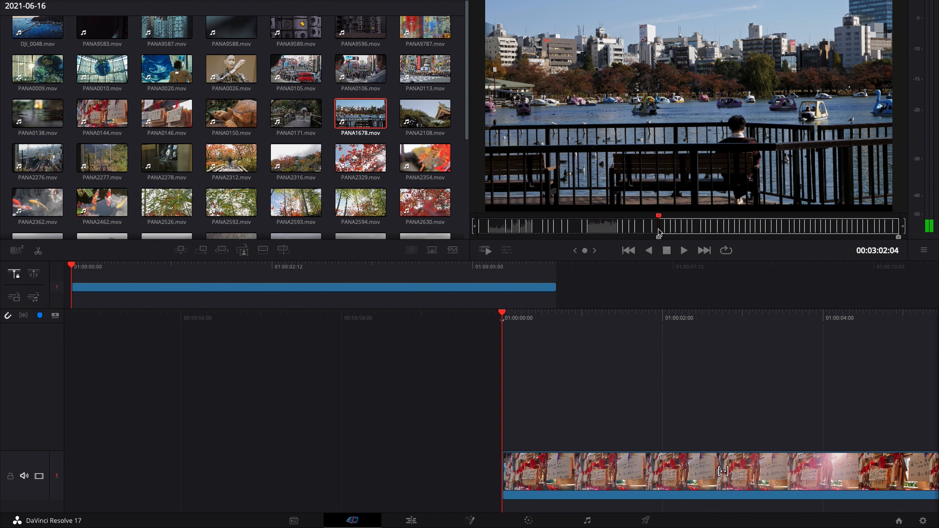
{"action": "key", "text": "space"}
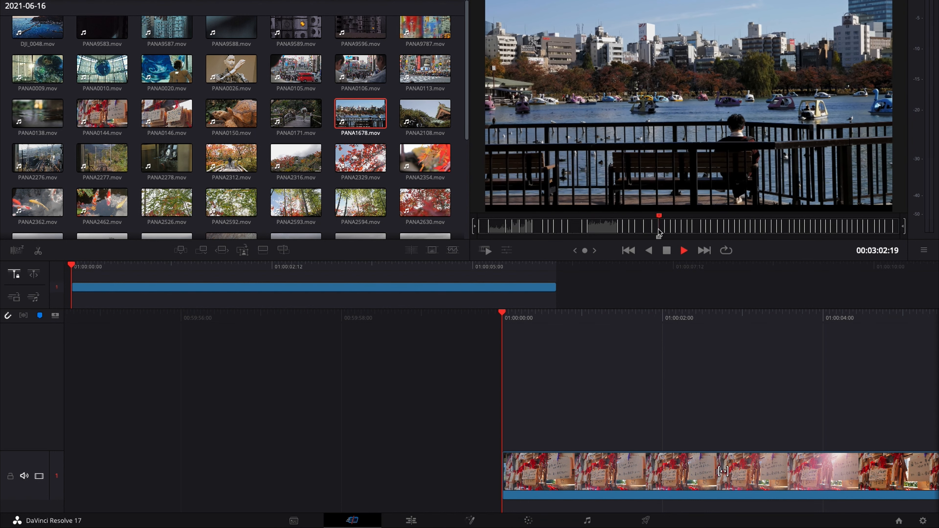
{"action": "key", "text": "space"}
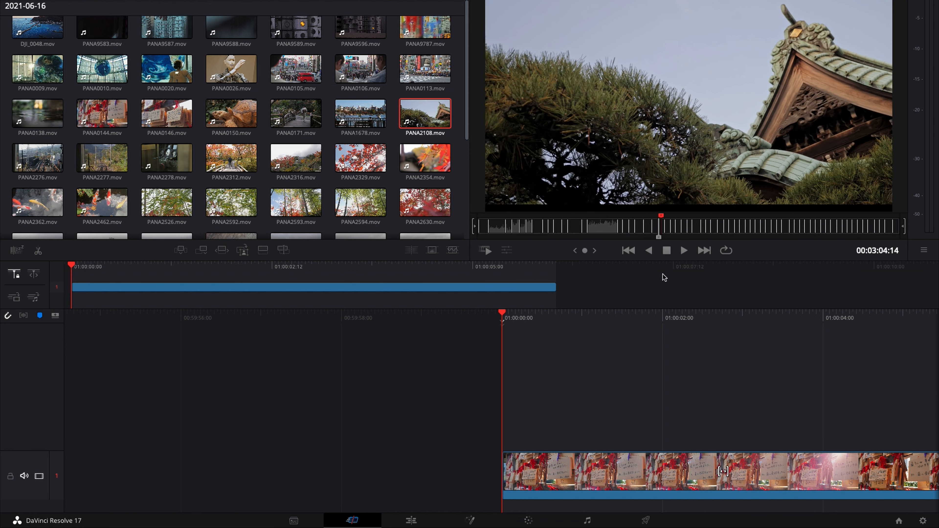
Mark PANA2108.mov from 00:03:04:14 to 00:03:05:23 and insert the range at the start of the timeline
{"action": "key", "text": "i"}
{"action": "key", "text": "space"}
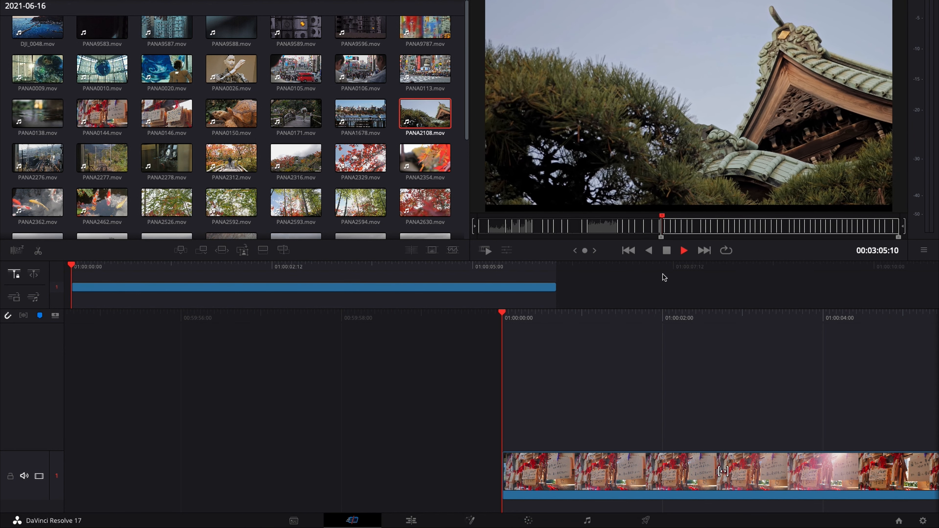
{"action": "key", "text": "space"}
{"action": "key", "text": "o"}
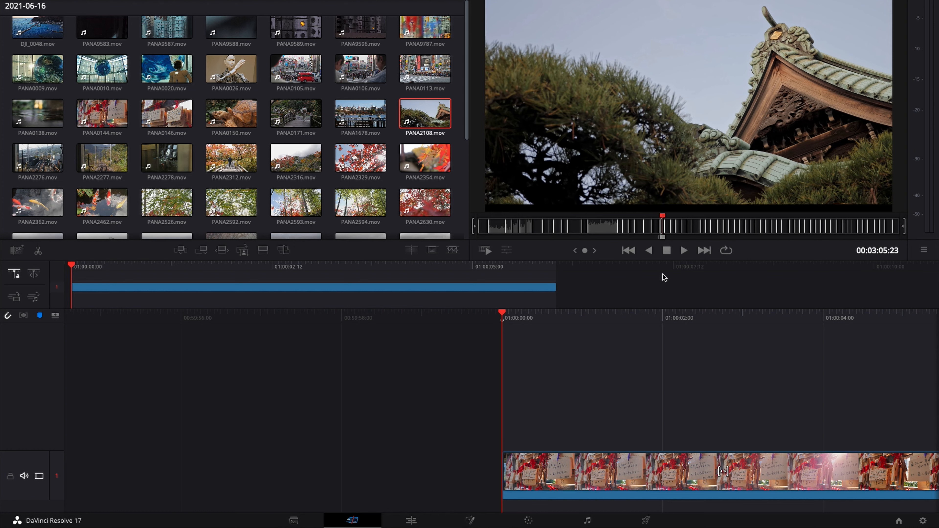
{"action": "key", "text": "F9"}
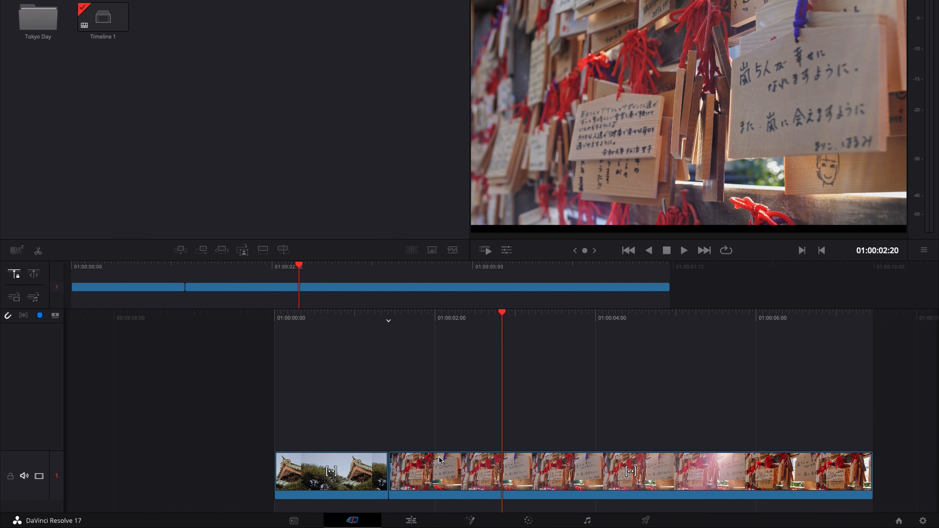
Go to the Edit page, move the playhead to 01:00:00:08 and select the PANA0144.mov clip
{"action": "left_click", "coordinate": [195, 272]}
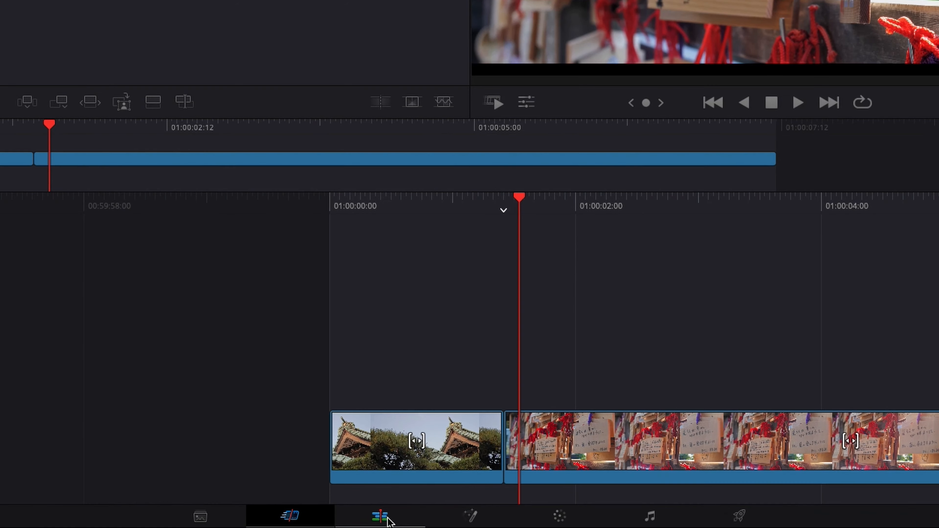
{"action": "left_click", "coordinate": [414, 522]}
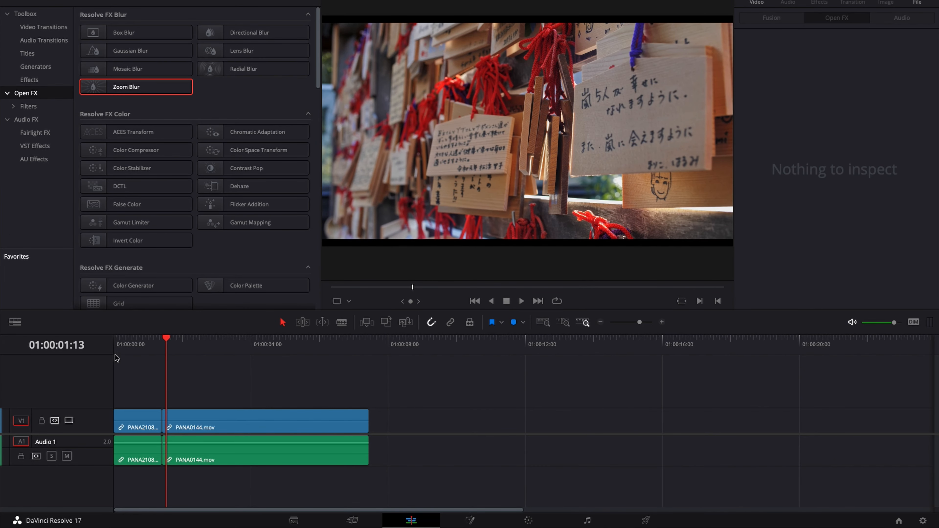
{"action": "left_click_drag", "start_coordinate": [122, 345], "coordinate": [125, 347]}
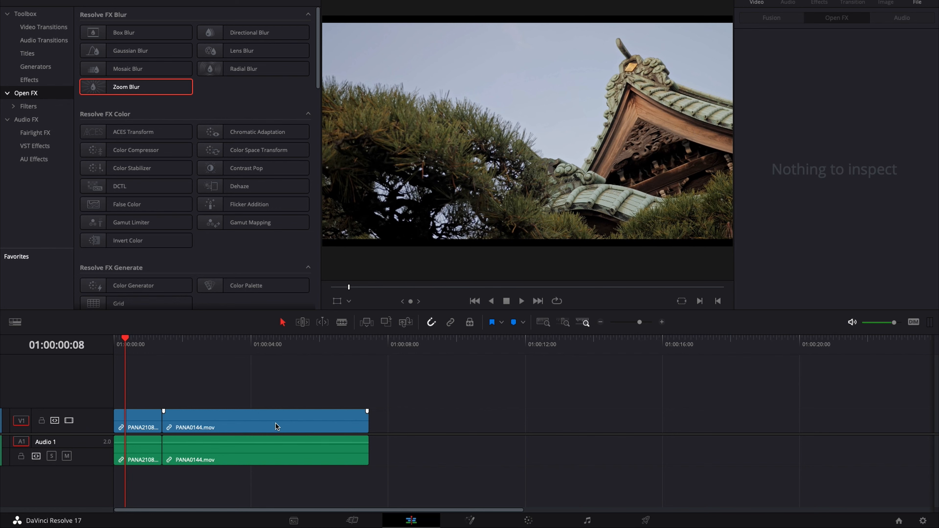
{"action": "mouse_move", "coordinate": [275, 425]}
{"action": "left_mouse_down"}
{"action": "mouse_move", "coordinate": [412, 399]}
{"action": "mouse_move", "coordinate": [343, 399]}
{"action": "mouse_move", "coordinate": [280, 422]}
{"action": "left_mouse_up"}
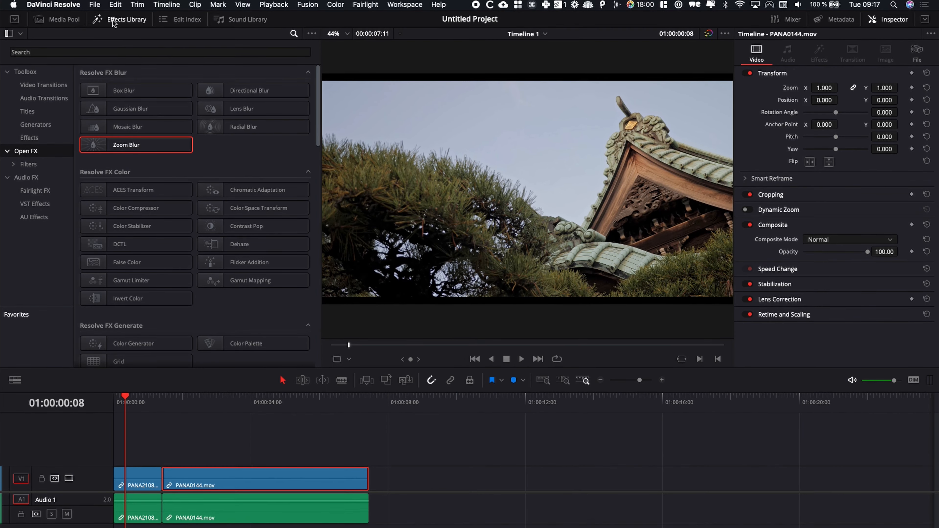
Place a Text+ title on a new video track above PANA0144.mov and preview it at 01:00:04:07
{"action": "left_click", "coordinate": [114, 21]}
{"action": "left_click", "coordinate": [114, 21]}
{"action": "left_click", "coordinate": [32, 113]}
{"action": "left_click_drag", "start_coordinate": [225, 135], "coordinate": [270, 455]}
{"action": "left_click_drag", "start_coordinate": [268, 398], "coordinate": [261, 399]}
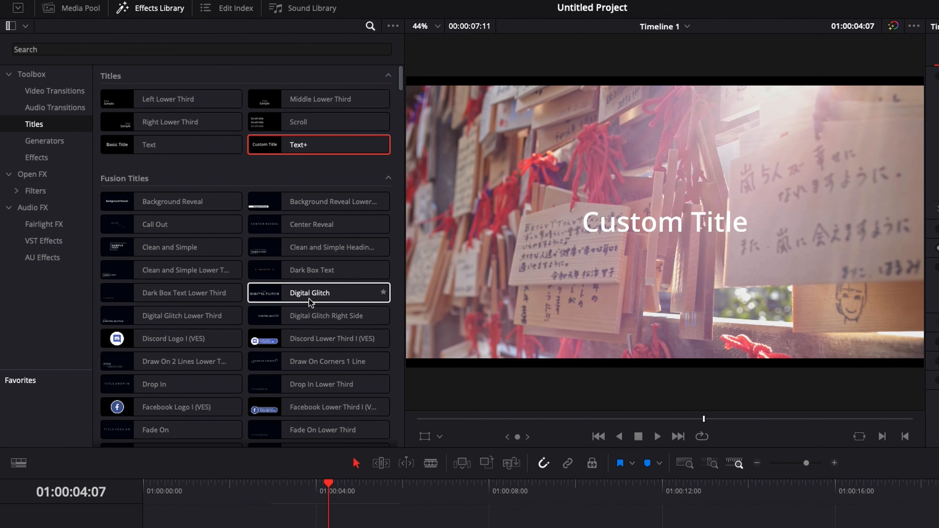
Search the titles for "start" and add Starter Pack - Lower Third Youtube (VES) right after the Text+ title on V2
{"action": "mouse_move", "coordinate": [310, 302]}
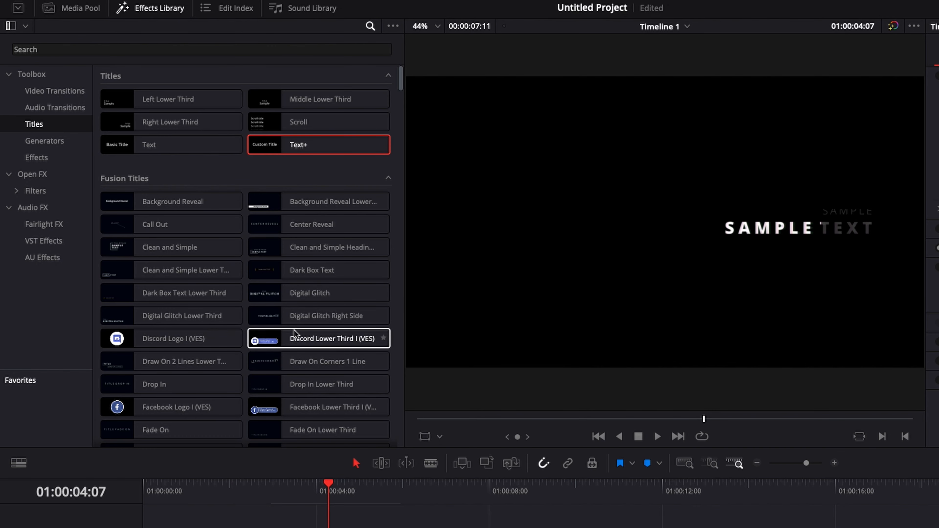
{"action": "left_click", "coordinate": [85, 48]}
{"action": "type", "text": "start"}
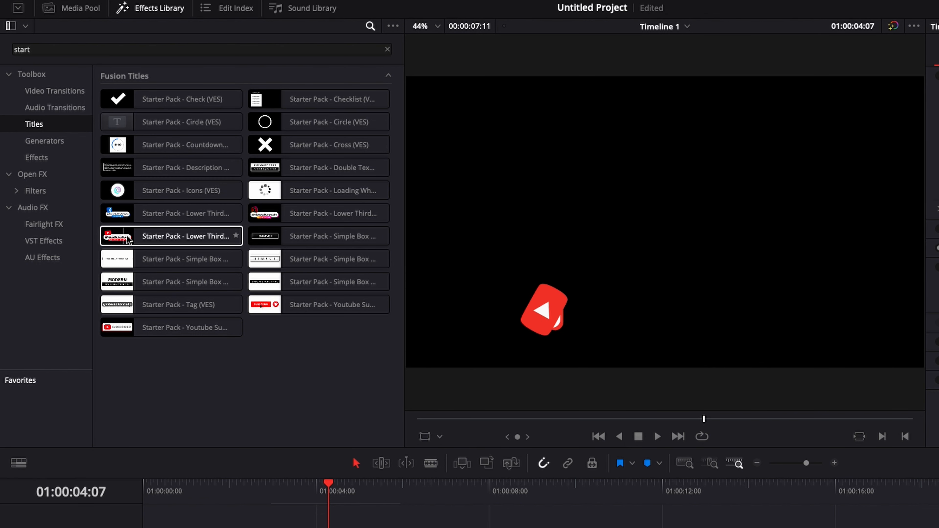
{"action": "left_click", "coordinate": [136, 237]}
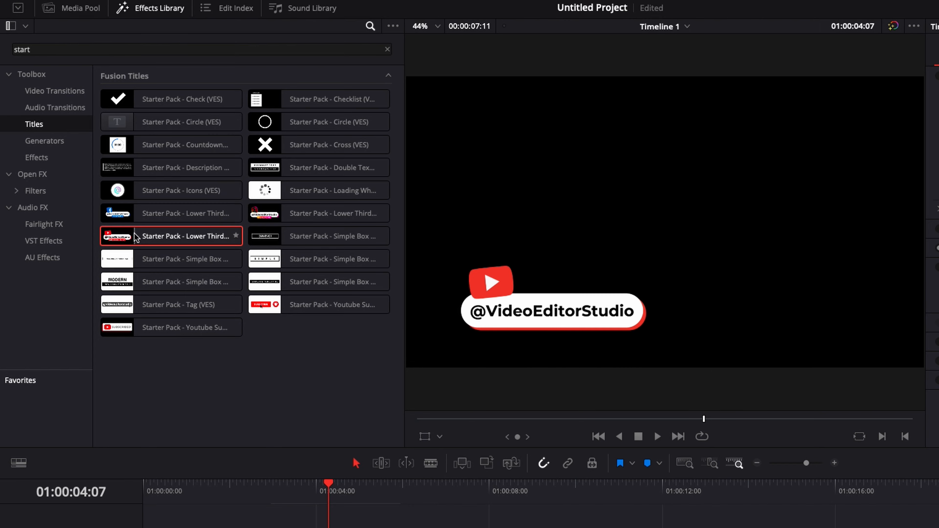
{"action": "left_click_drag", "start_coordinate": [135, 237], "coordinate": [354, 488]}
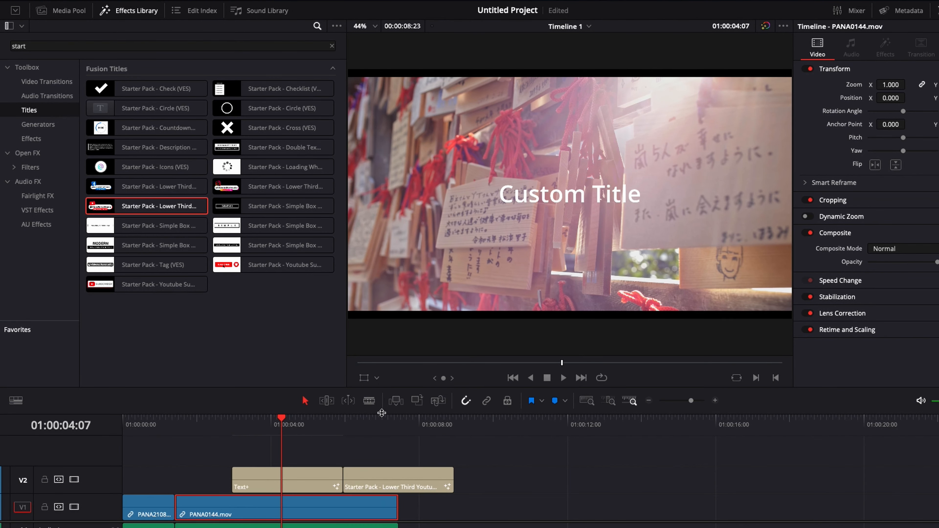
Show the lower third's Size & Position and Text 1 settings, and move the title to start where PANA0144.mov begins
{"action": "left_click", "coordinate": [374, 426]}
{"action": "left_click", "coordinate": [380, 477]}
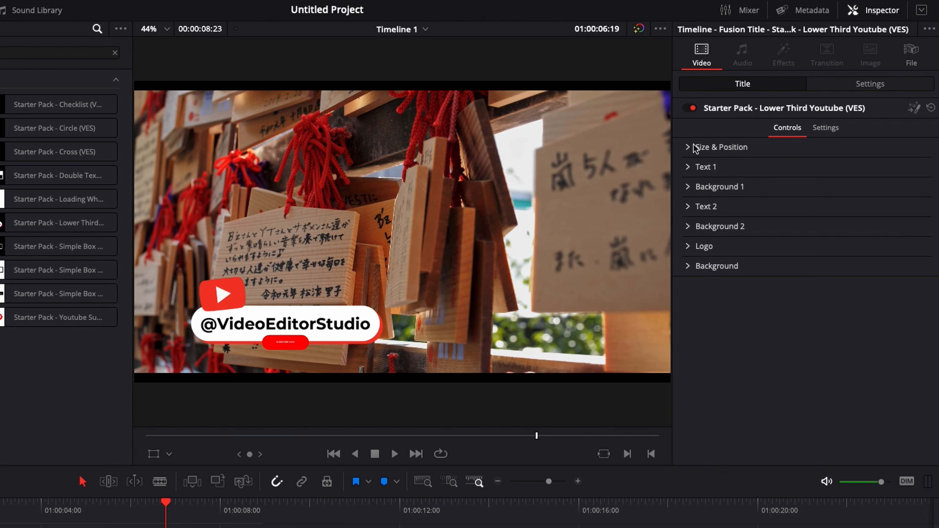
{"action": "left_click", "coordinate": [695, 147]}
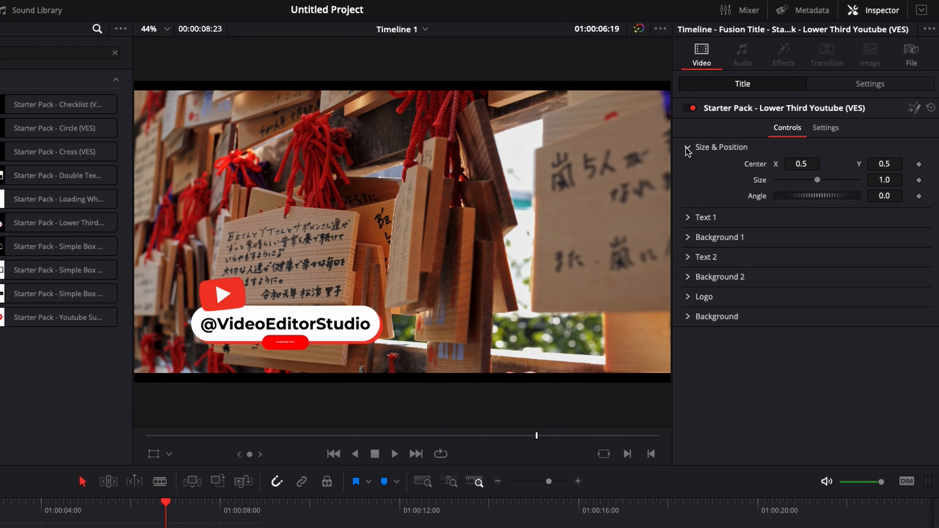
{"action": "left_click", "coordinate": [690, 218]}
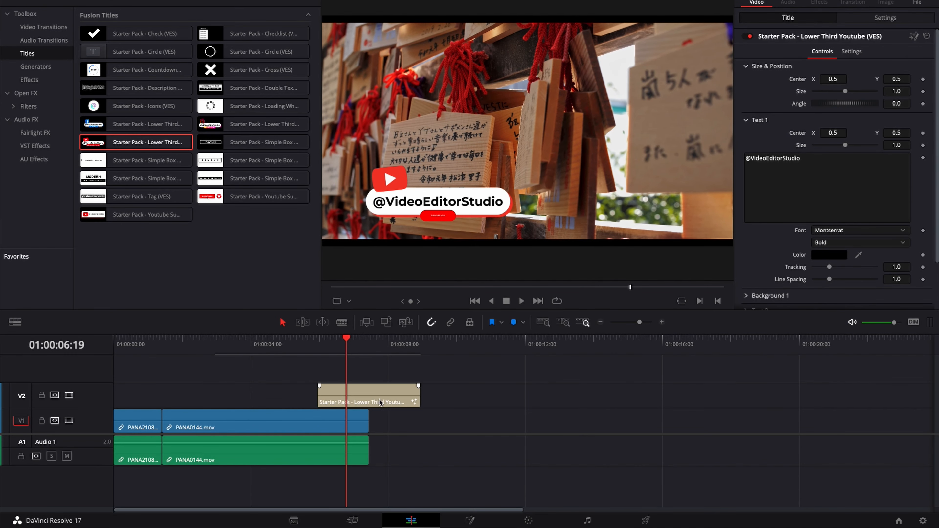
{"action": "left_click_drag", "start_coordinate": [380, 401], "coordinate": [225, 400]}
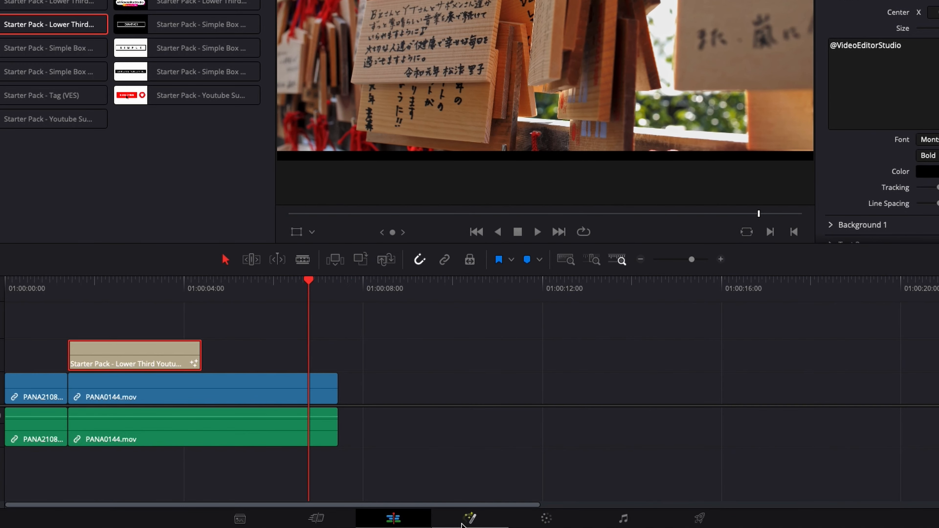
Open PANA0144.mov on the Fusion page and reposition the MediaOut1 and MediaIn1 nodes in the node graph
{"action": "left_click", "coordinate": [462, 525]}
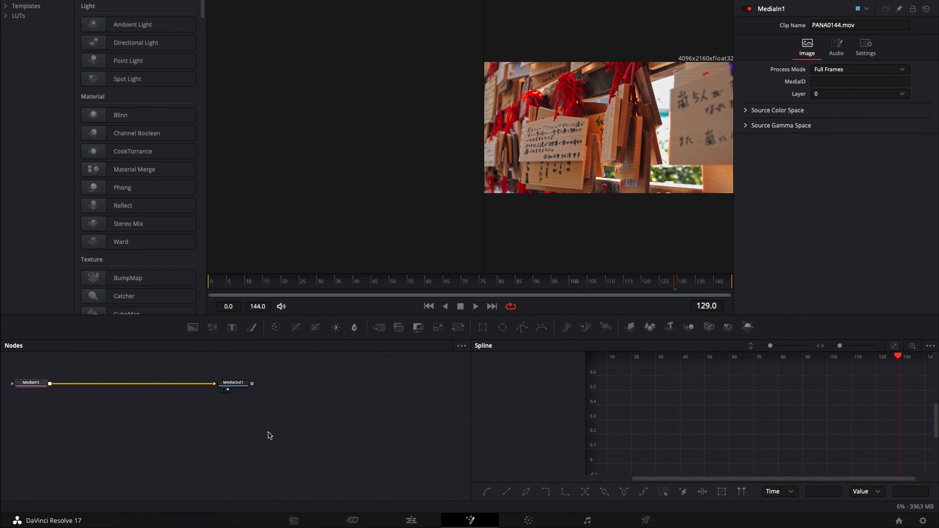
{"action": "left_click_drag", "start_coordinate": [233, 384], "coordinate": [340, 384]}
{"action": "left_click_drag", "start_coordinate": [31, 383], "coordinate": [218, 410]}
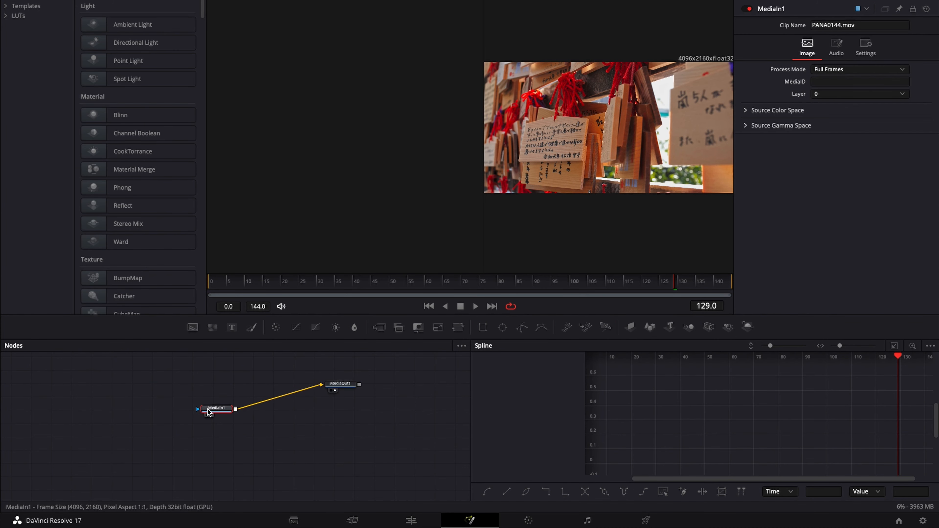
Return to the Edit page and show the Open FX effects
{"action": "left_click", "coordinate": [396, 525]}
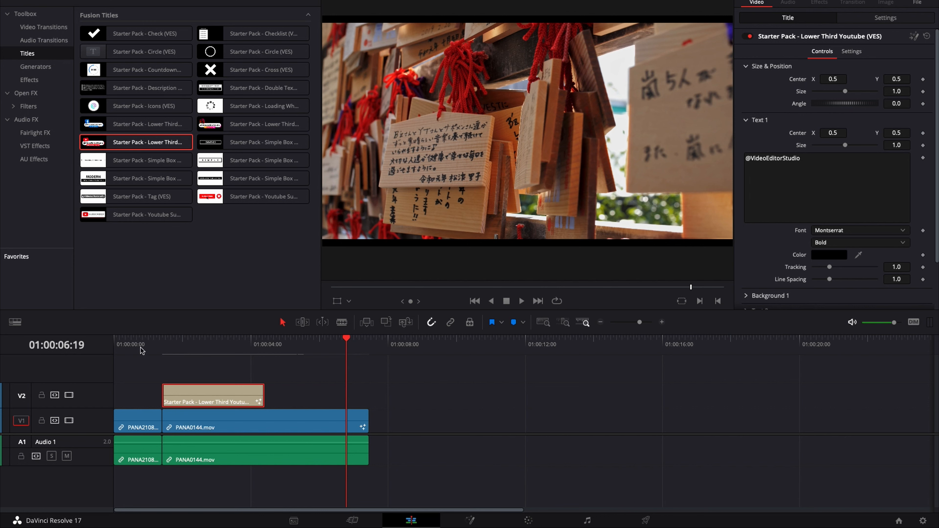
{"action": "left_click", "coordinate": [29, 97]}
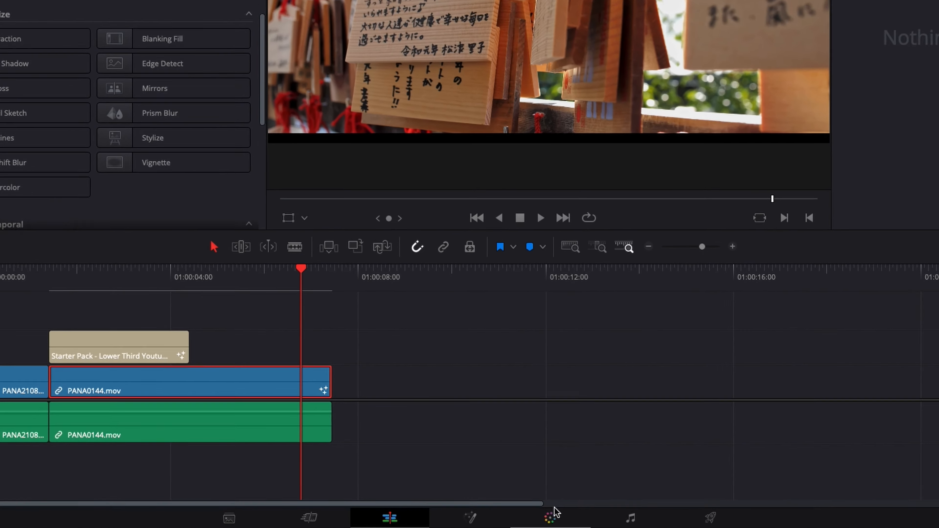
Go to the Color page and open the Lens Distortion folder of LUTs
{"action": "left_click", "coordinate": [528, 521]}
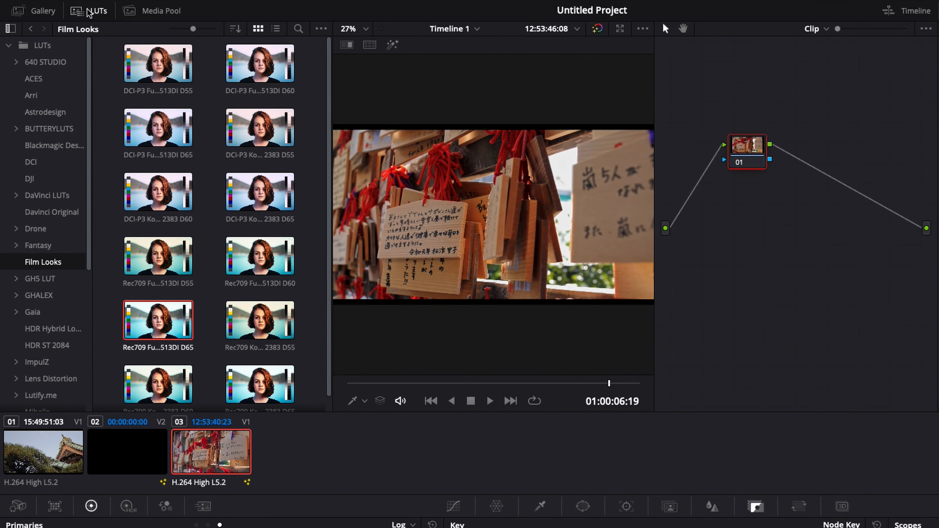
{"action": "left_click", "coordinate": [88, 12]}
{"action": "left_click", "coordinate": [88, 12]}
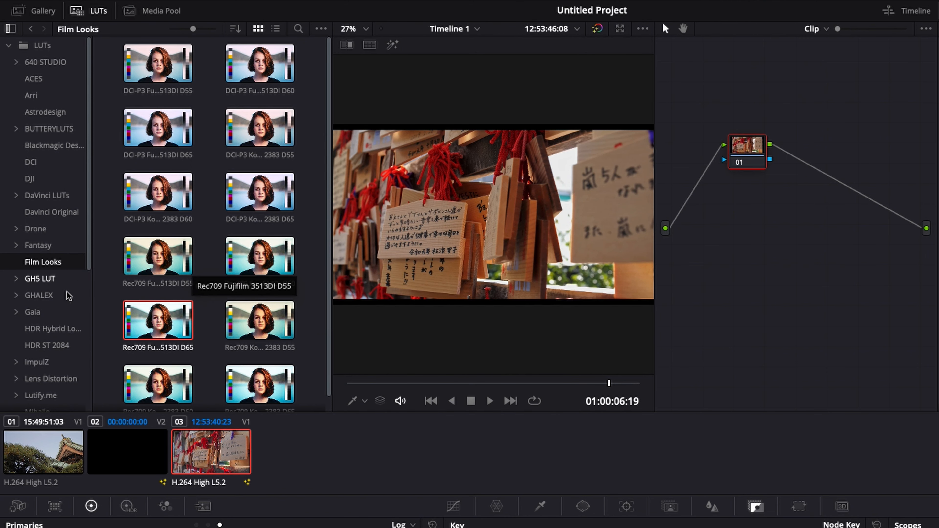
{"action": "left_click", "coordinate": [42, 378]}
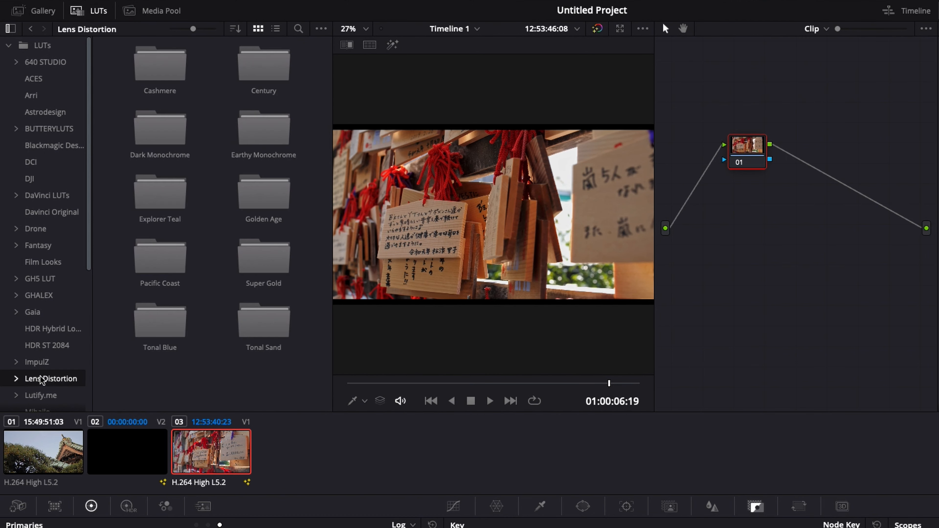
Apply the Cashmere 1 LUT from the Cashmere folder to node 01 of clip 03
{"action": "double_click", "coordinate": [167, 74]}
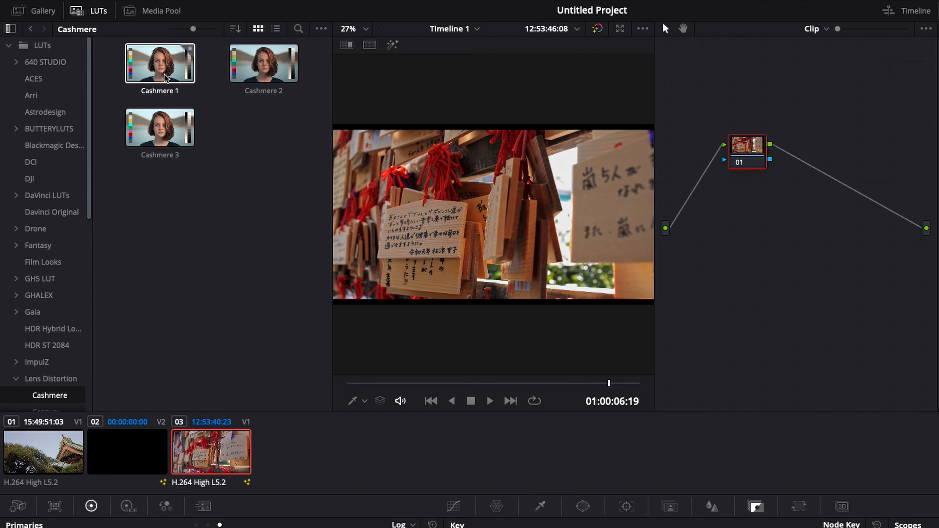
{"action": "left_click_drag", "start_coordinate": [157, 70], "coordinate": [749, 162]}
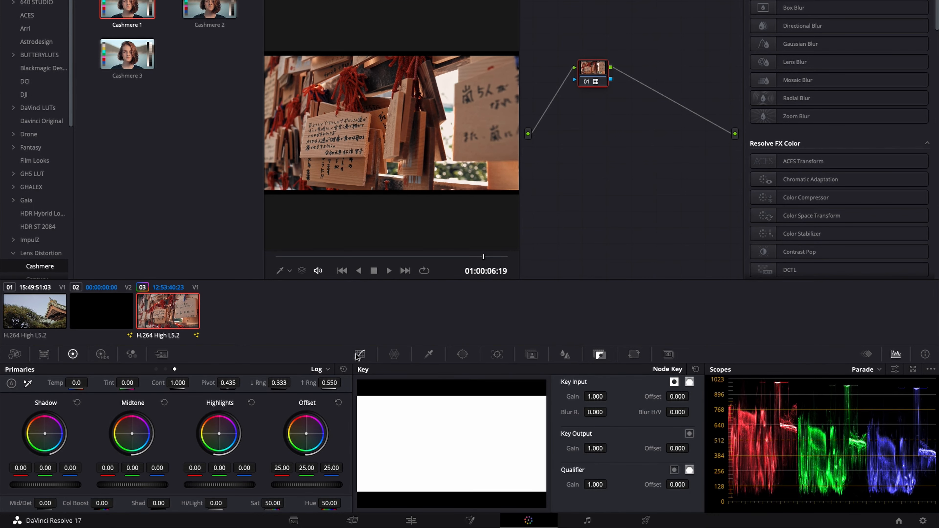
Show the Color Warper and the HSL Qualifier, ending on the Custom Curves tool
{"action": "left_click", "coordinate": [453, 506]}
{"action": "left_click", "coordinate": [394, 355]}
{"action": "left_click", "coordinate": [430, 355]}
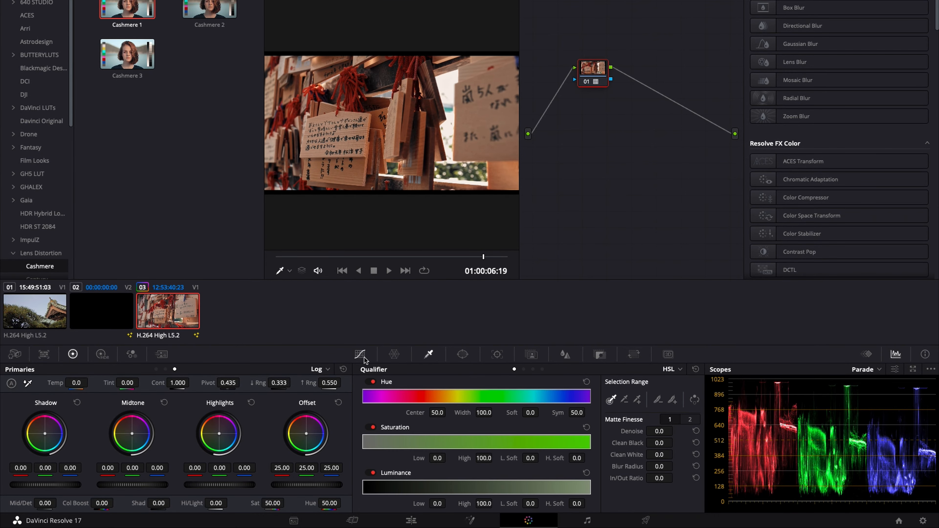
{"action": "left_click", "coordinate": [359, 354]}
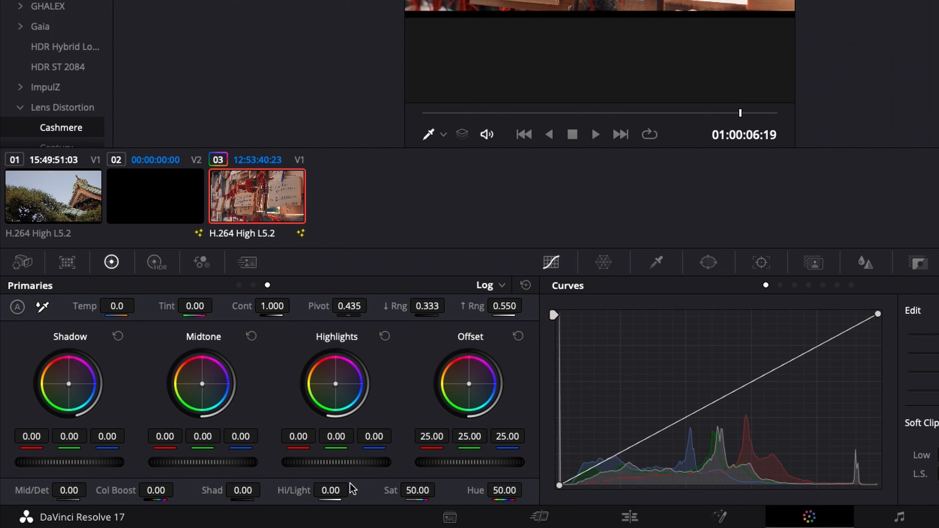
Set clip 03's saturation to 77.90, shadows to 79.50 and highlights to -4.00, and compare its correction settings with clip 01's
{"action": "left_click_drag", "start_coordinate": [440, 490], "coordinate": [440, 489]}
{"action": "left_click_drag", "start_coordinate": [265, 489], "coordinate": [266, 491]}
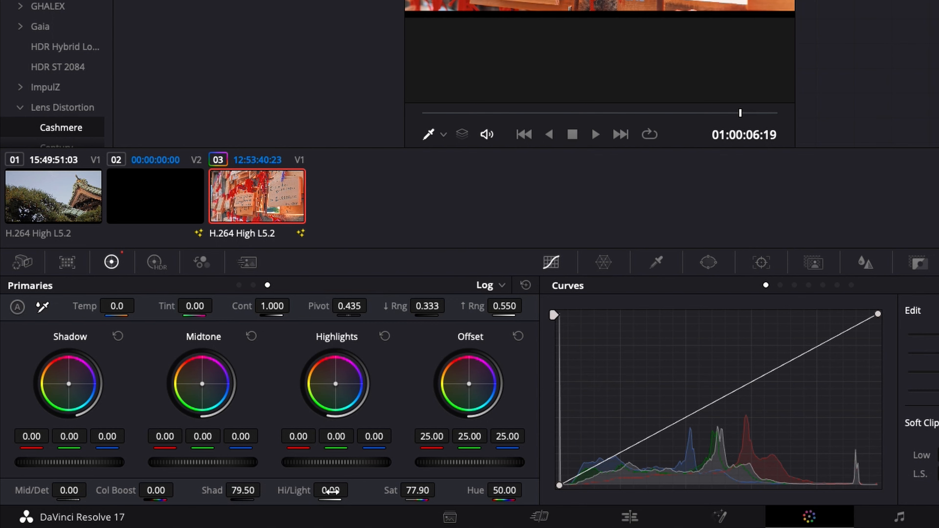
{"action": "mouse_move", "coordinate": [334, 491]}
{"action": "left_mouse_down"}
{"action": "mouse_move", "coordinate": [353, 490]}
{"action": "mouse_move", "coordinate": [319, 490]}
{"action": "mouse_move", "coordinate": [344, 490]}
{"action": "left_mouse_up"}
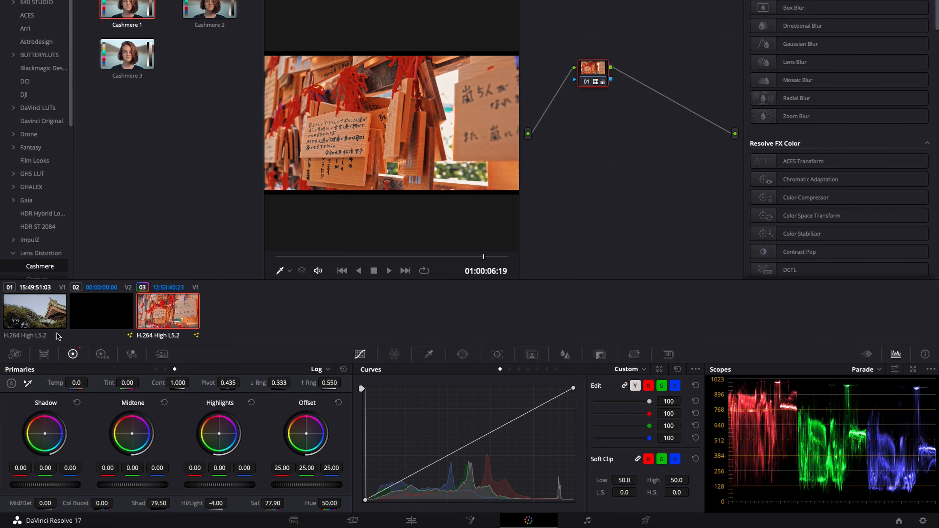
{"action": "left_click", "coordinate": [33, 316]}
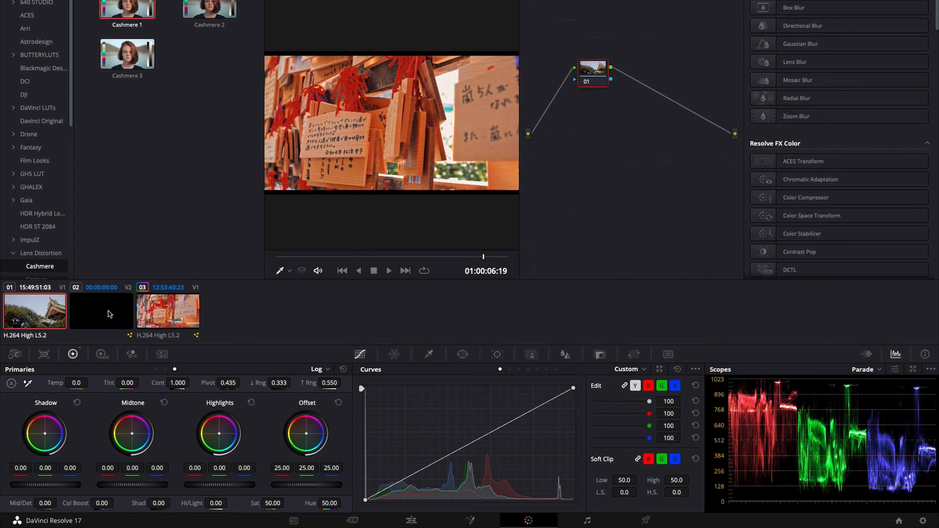
{"action": "left_click", "coordinate": [170, 314]}
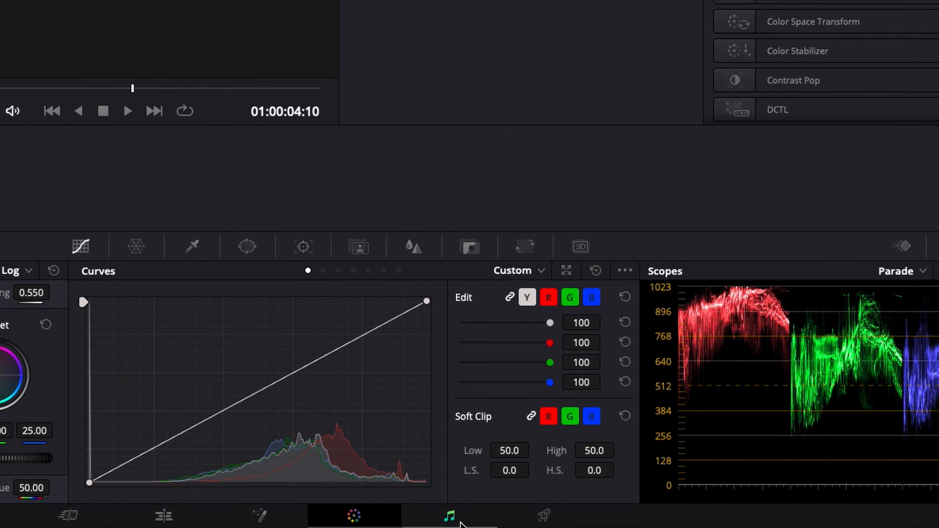
View the Fairlight page's audio effects and the resolution options in the Deliver page's render settings
{"action": "left_click", "coordinate": [587, 521]}
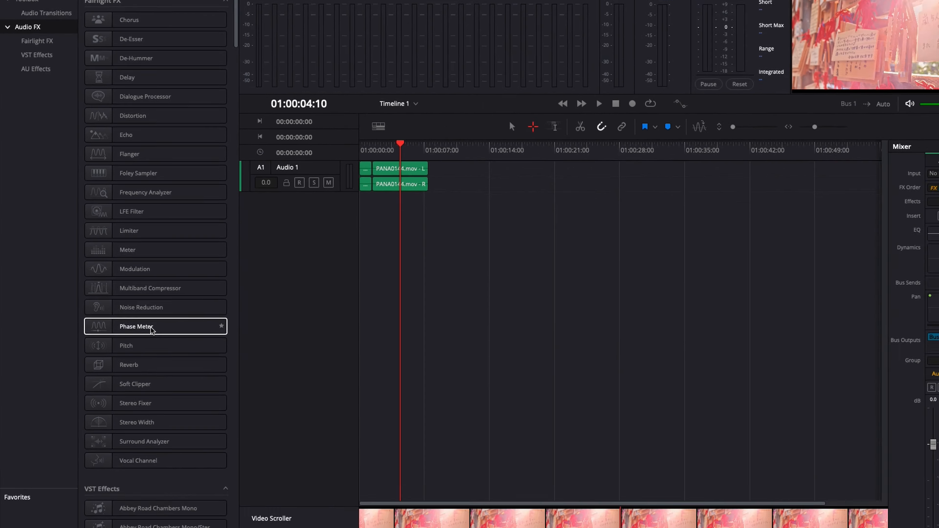
{"action": "left_click", "coordinate": [646, 520]}
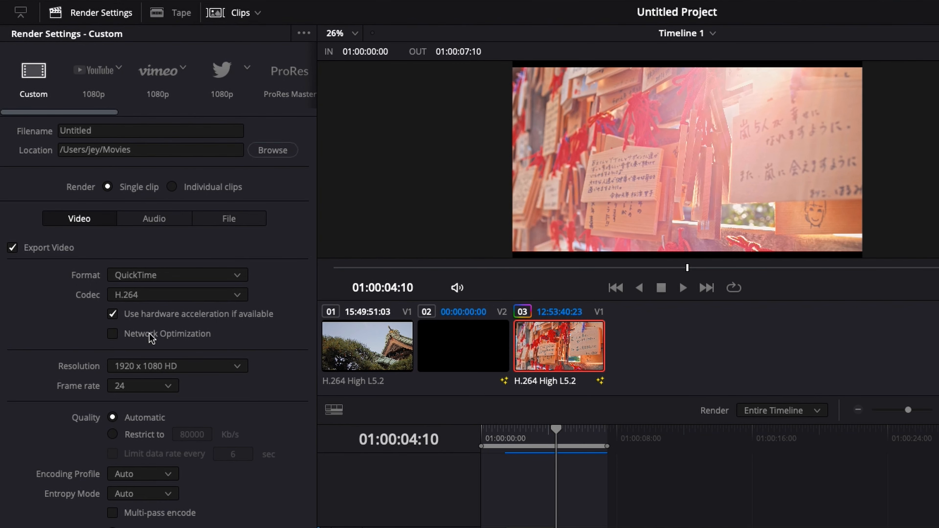
{"action": "left_click", "coordinate": [140, 367]}
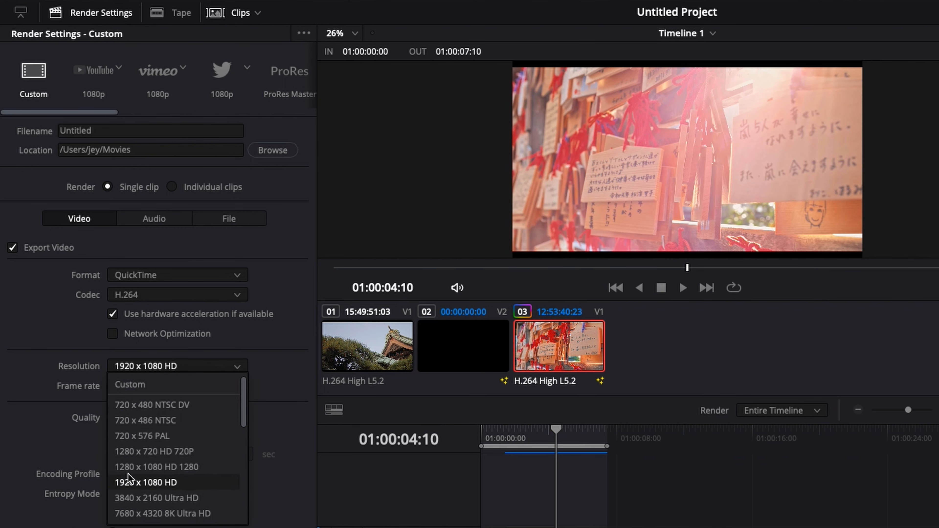
{"action": "left_click", "coordinate": [70, 358]}
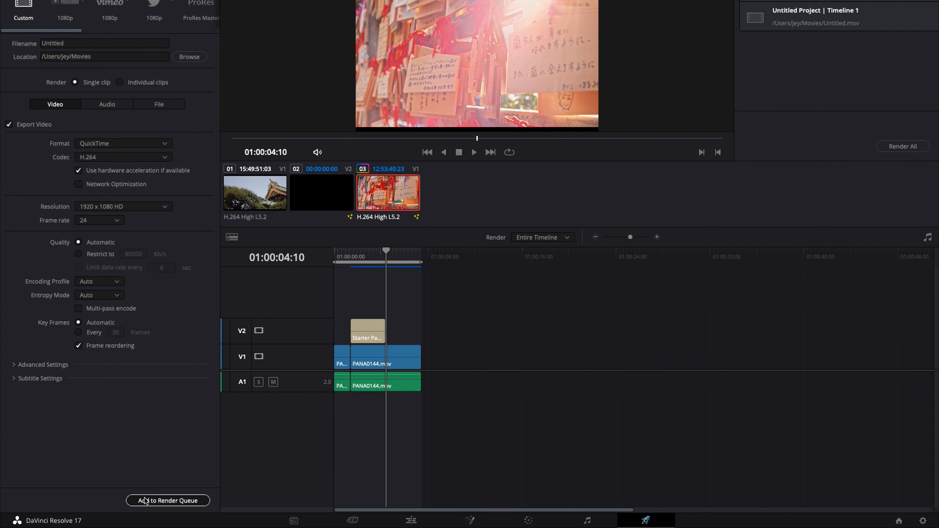
Add Timeline 1 to the render queue, replacing the existing Untitled.mov, and start rendering Job 2
{"action": "left_click", "coordinate": [206, 527]}
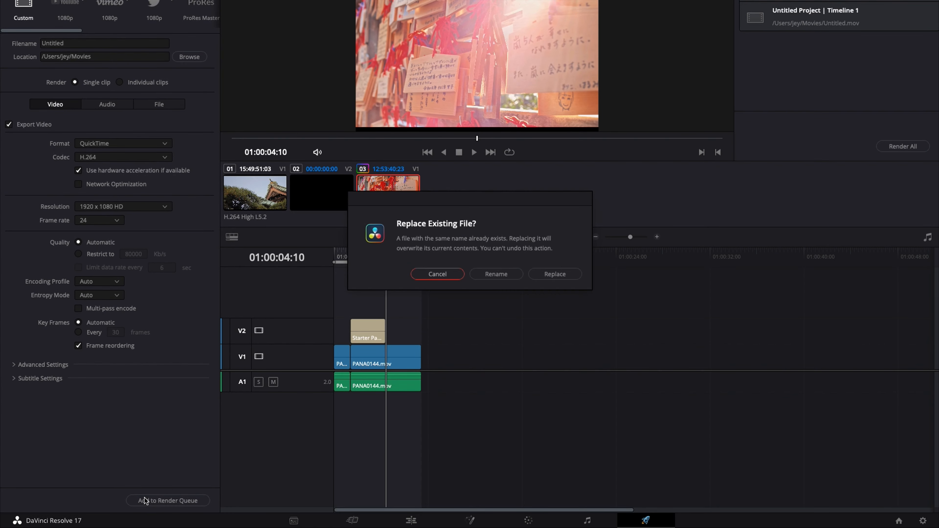
{"action": "left_click", "coordinate": [571, 274]}
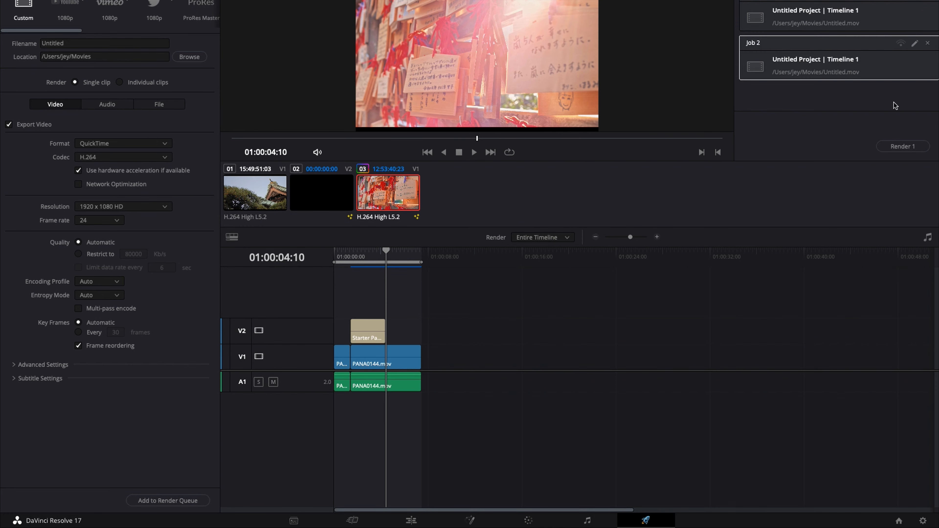
{"action": "left_click", "coordinate": [905, 147]}
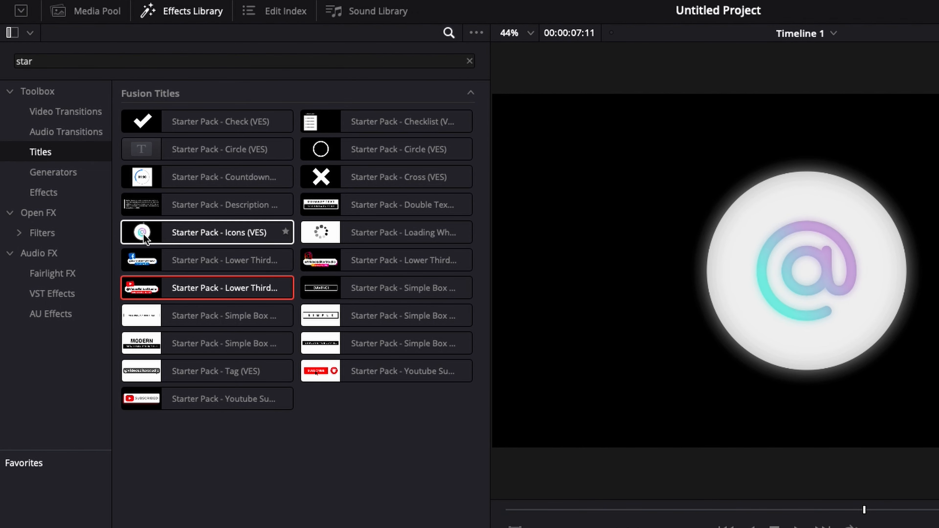
Place the Starter Pack - Icons (VES) title on track V2 after the lower third, and move the playhead to 01:00:06:13
{"action": "left_click_drag", "start_coordinate": [145, 239], "coordinate": [299, 404]}
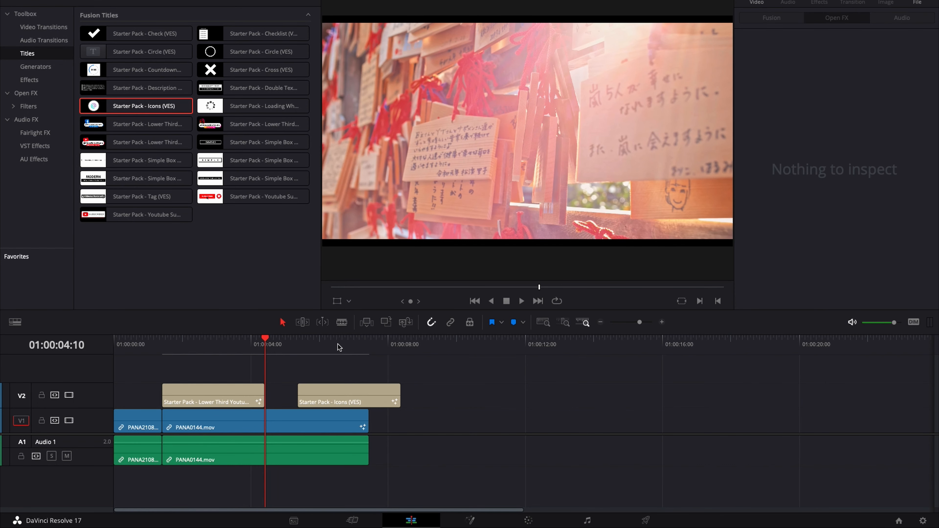
{"action": "left_click", "coordinate": [338, 344]}
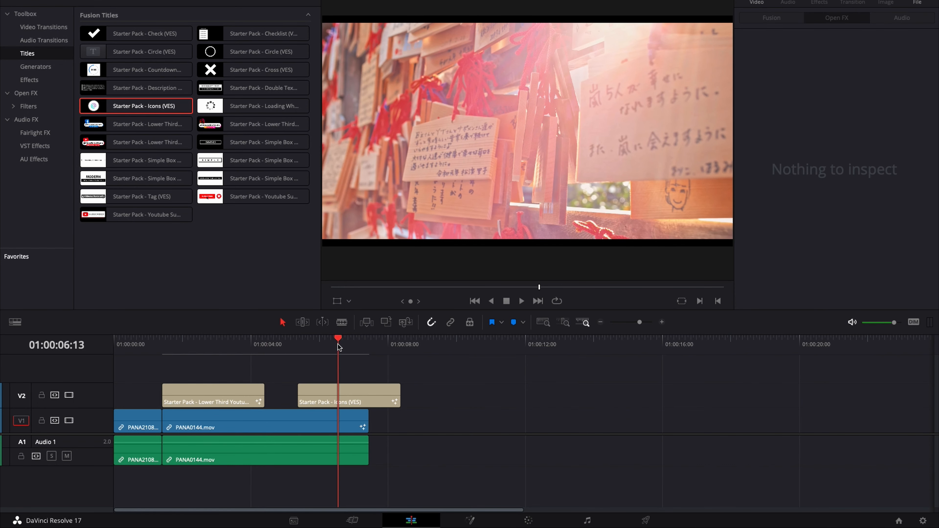